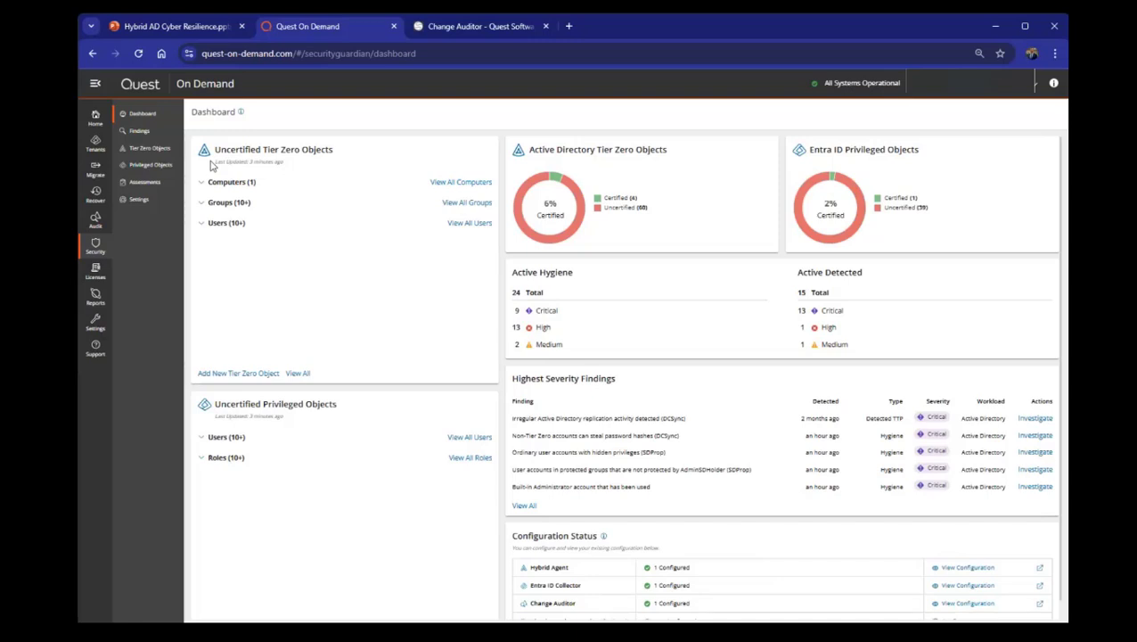
# - Open the "Tier Zero group policy object changes" finding from the Findings list and review its affected objects and fix guidance
pyautogui.click(165, 134)
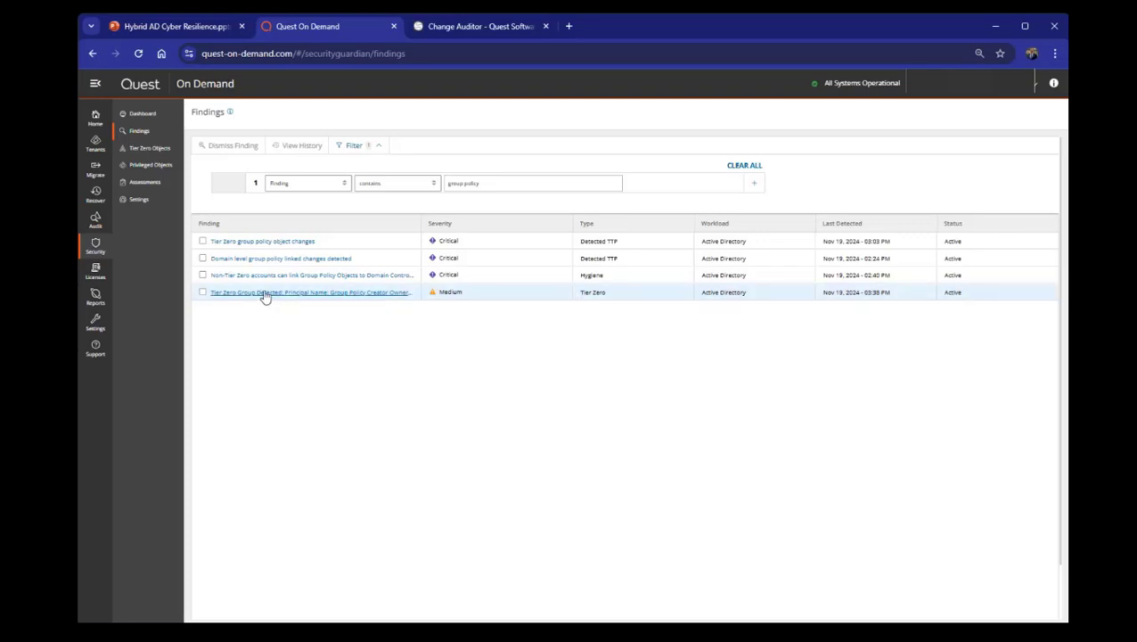
pyautogui.click(251, 246)
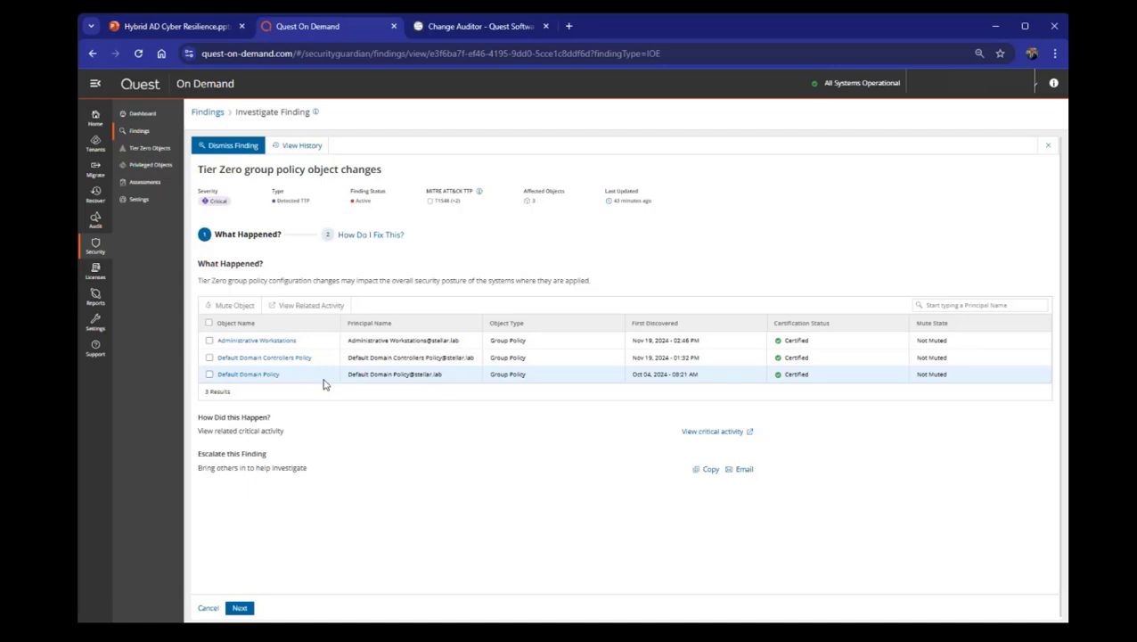
pyautogui.click(379, 234)
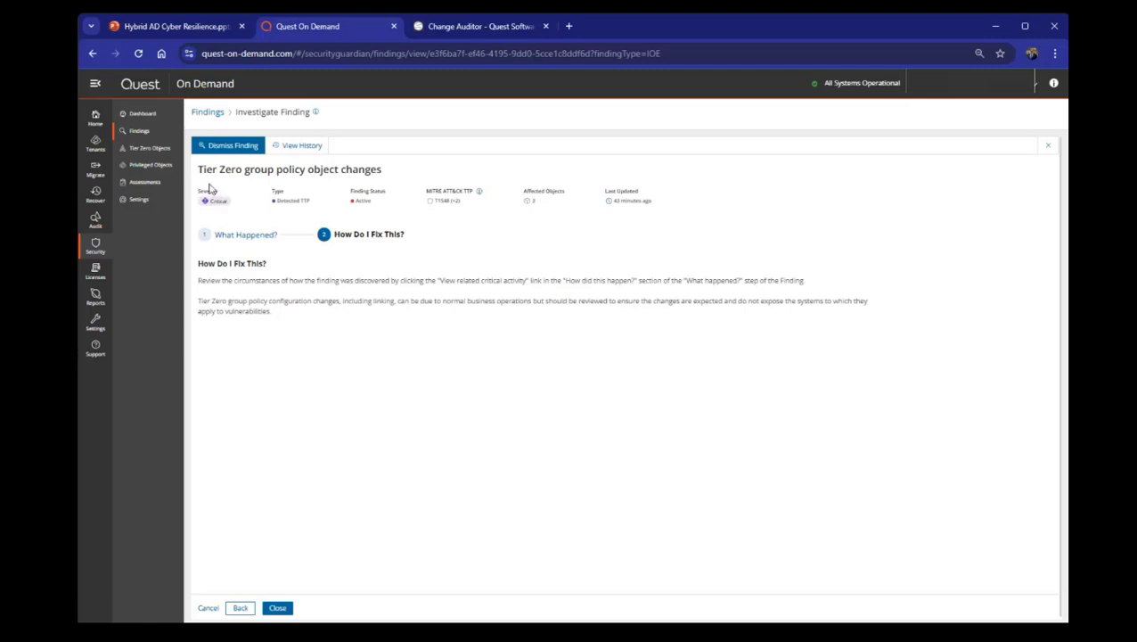
# - Open the list of Tier Zero objects and select the Administrative Workstations group policy
pyautogui.click(159, 150)
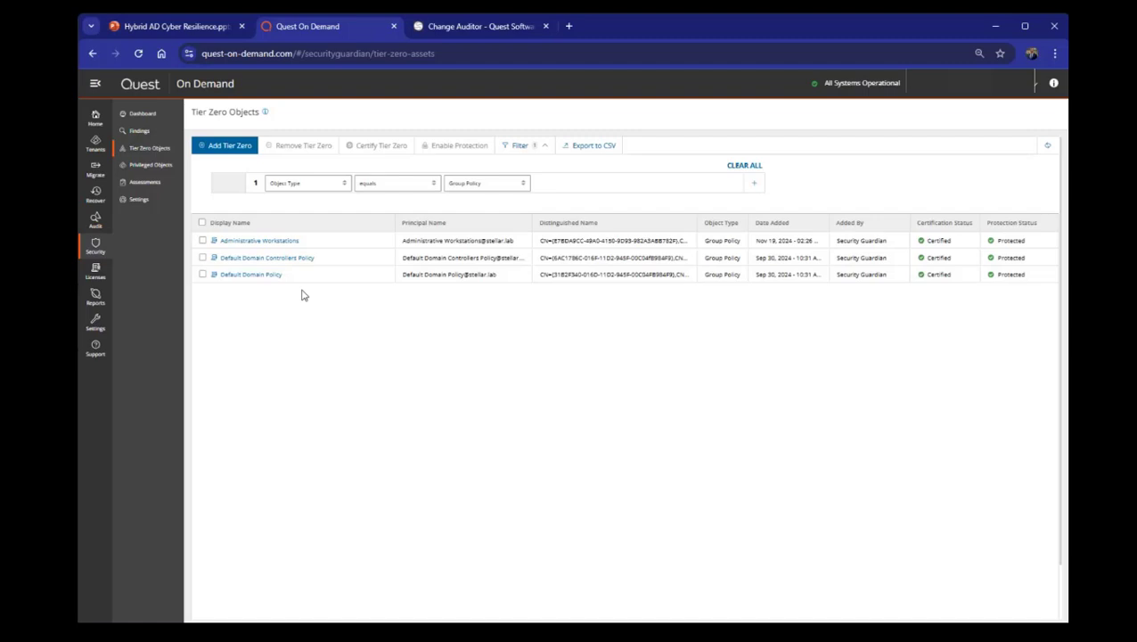
pyautogui.click(202, 240)
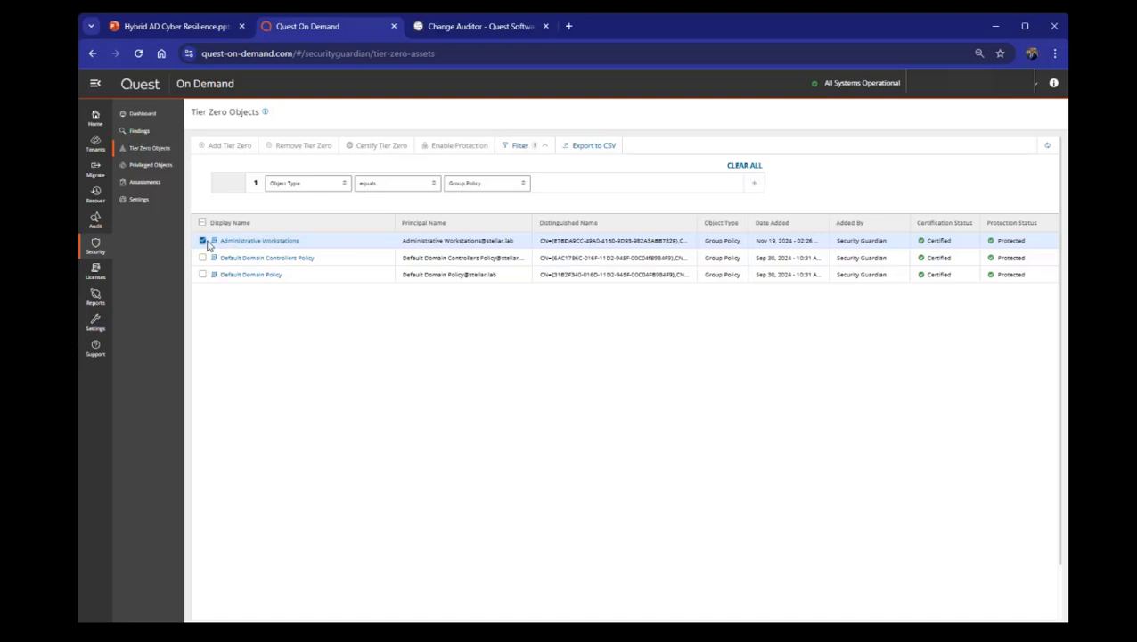
# - Switch to the Change Auditor virtual machine and sign in to the administrator account by inserting the stored account password
pyautogui.click(475, 29)
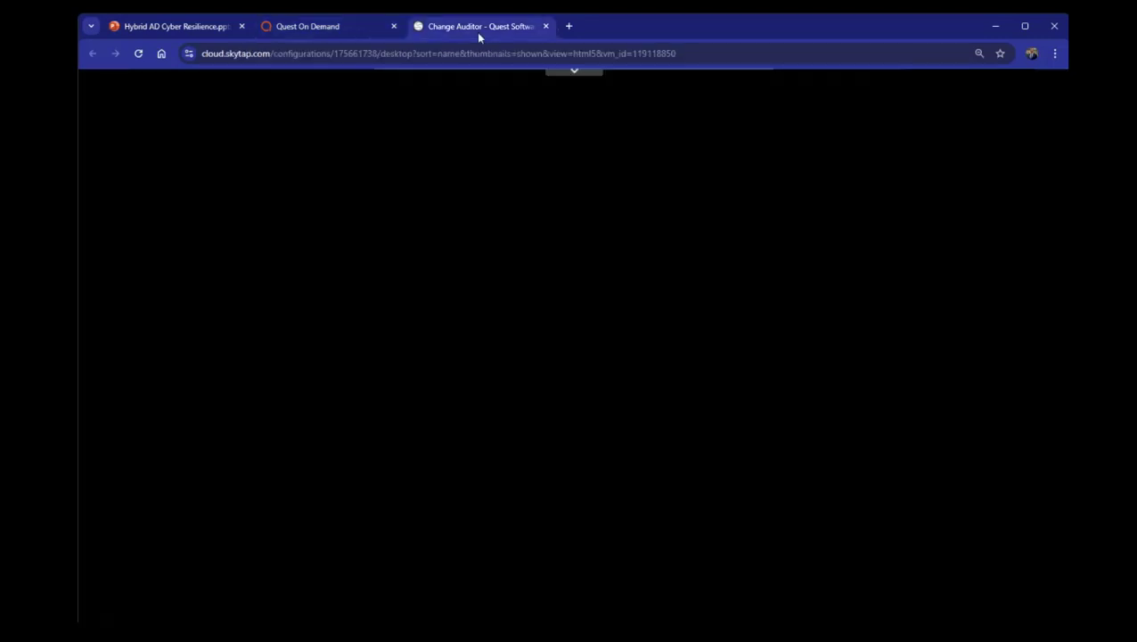
pyautogui.click(565, 77)
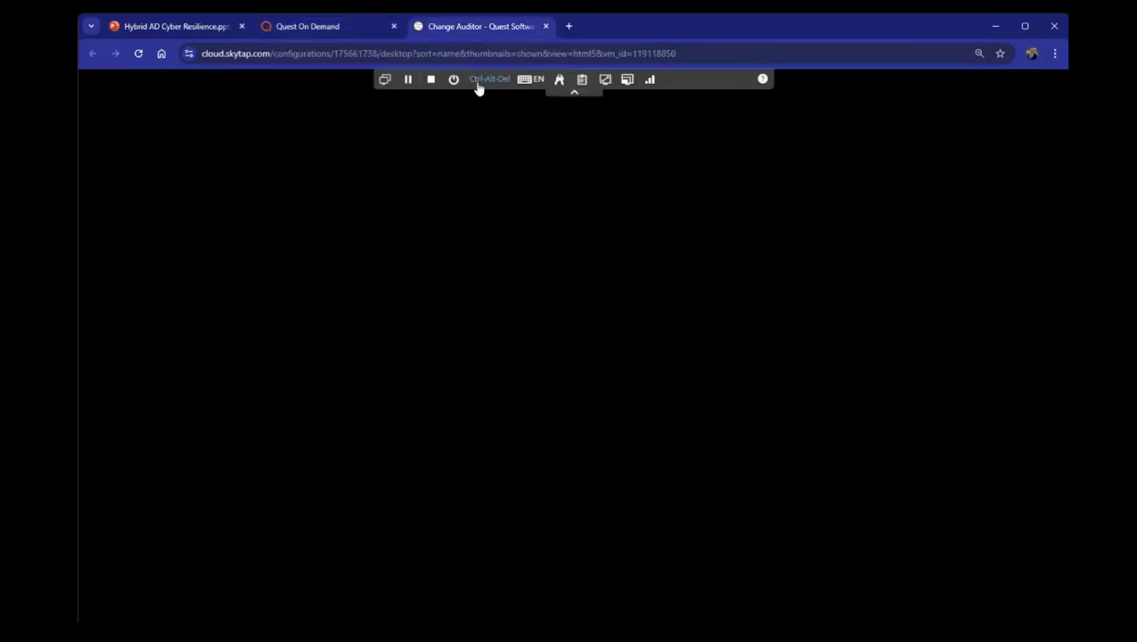
pyautogui.click(478, 81)
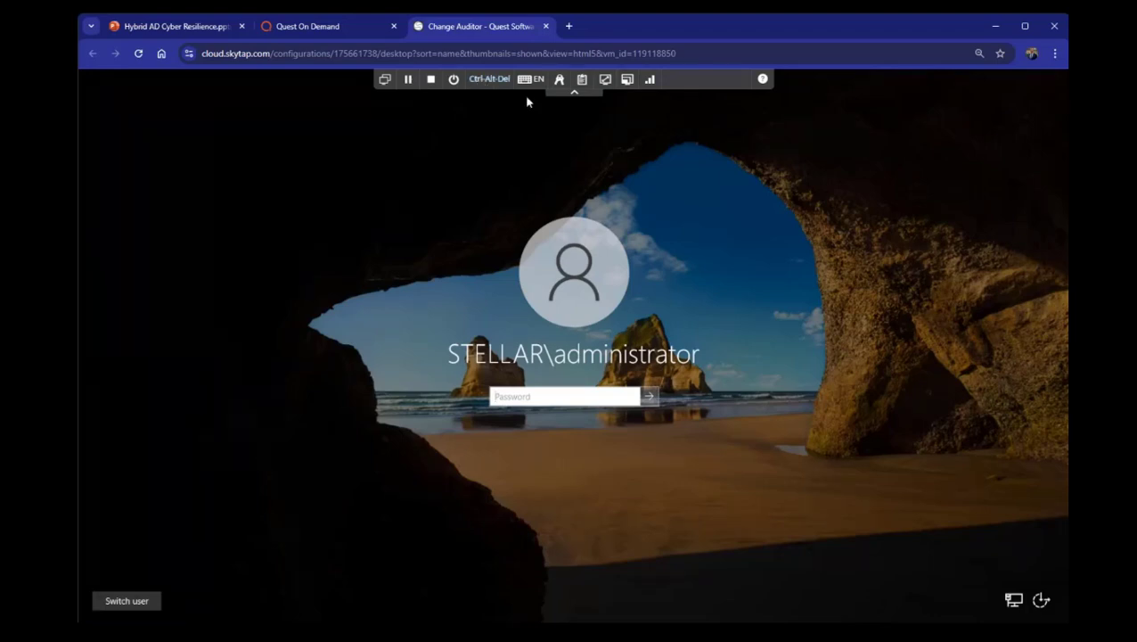
pyautogui.click(559, 80)
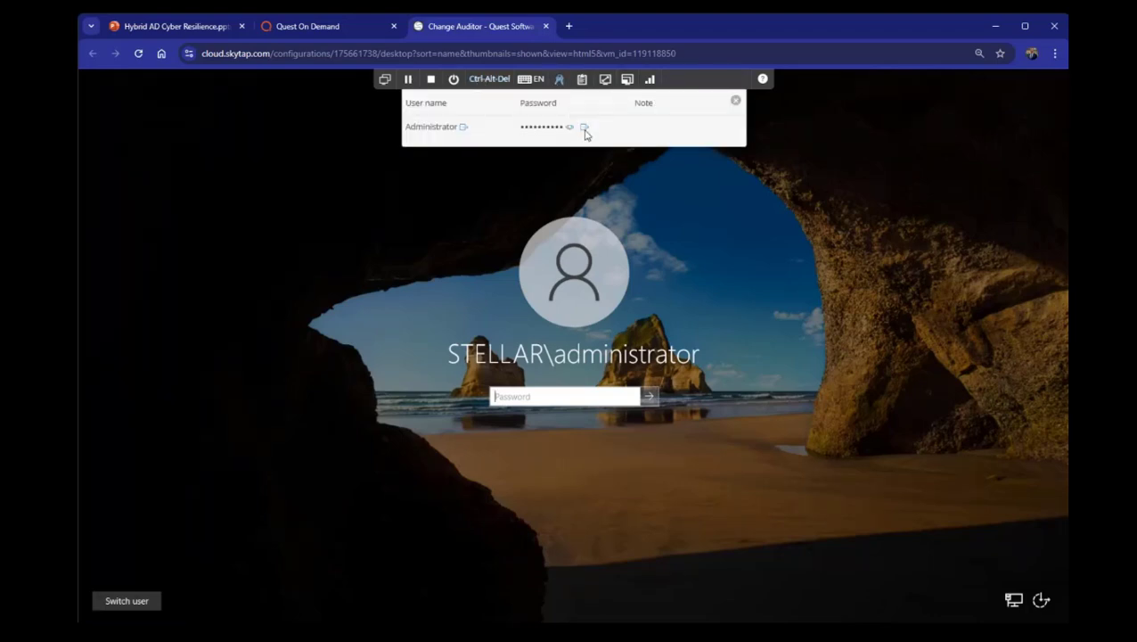
pyautogui.click(584, 127)
pyautogui.click(652, 396)
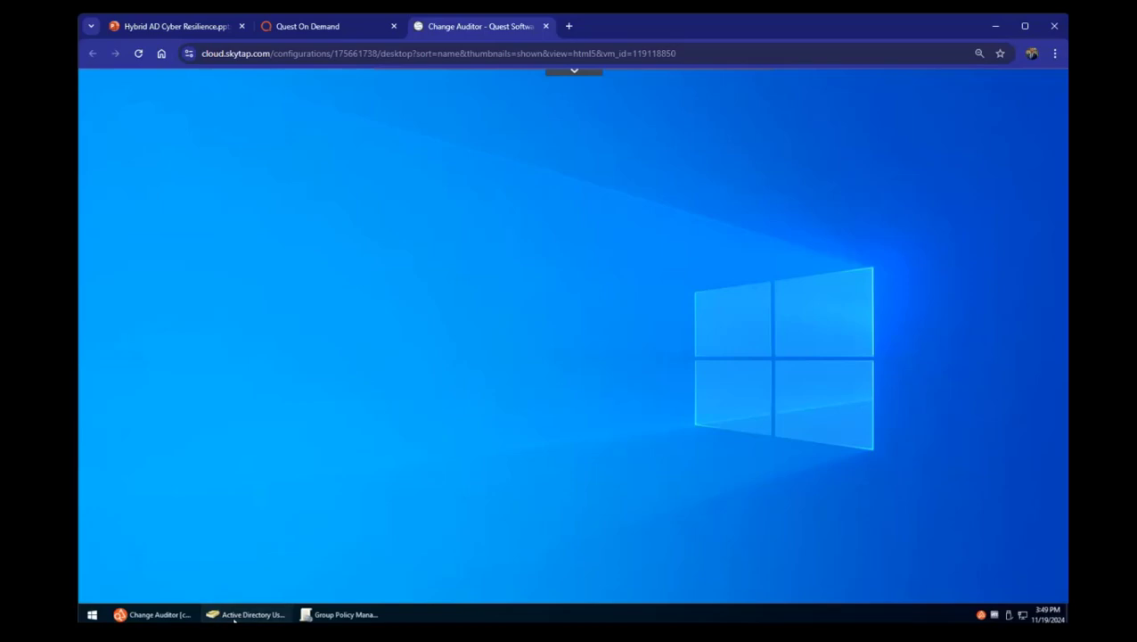
# - Check the Administrator account's group memberships in Active Directory Users and Computers, including Domain Admins and Enterprise Admins, and put the console away
pyautogui.click(234, 615)
pyautogui.doubleClick(729, 227)
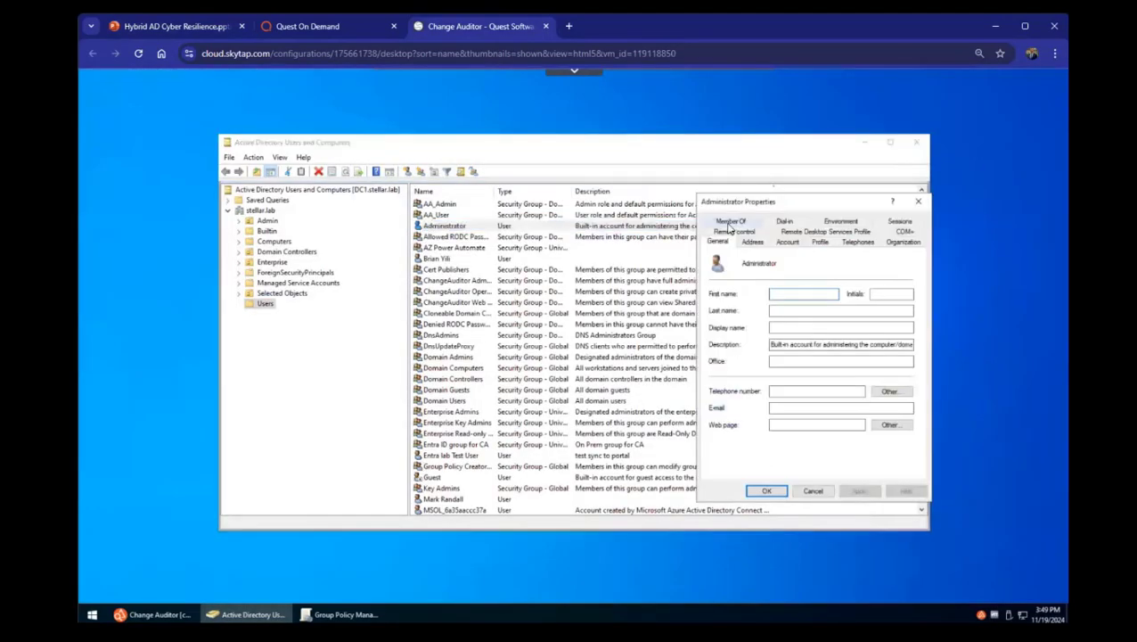
pyautogui.click(729, 222)
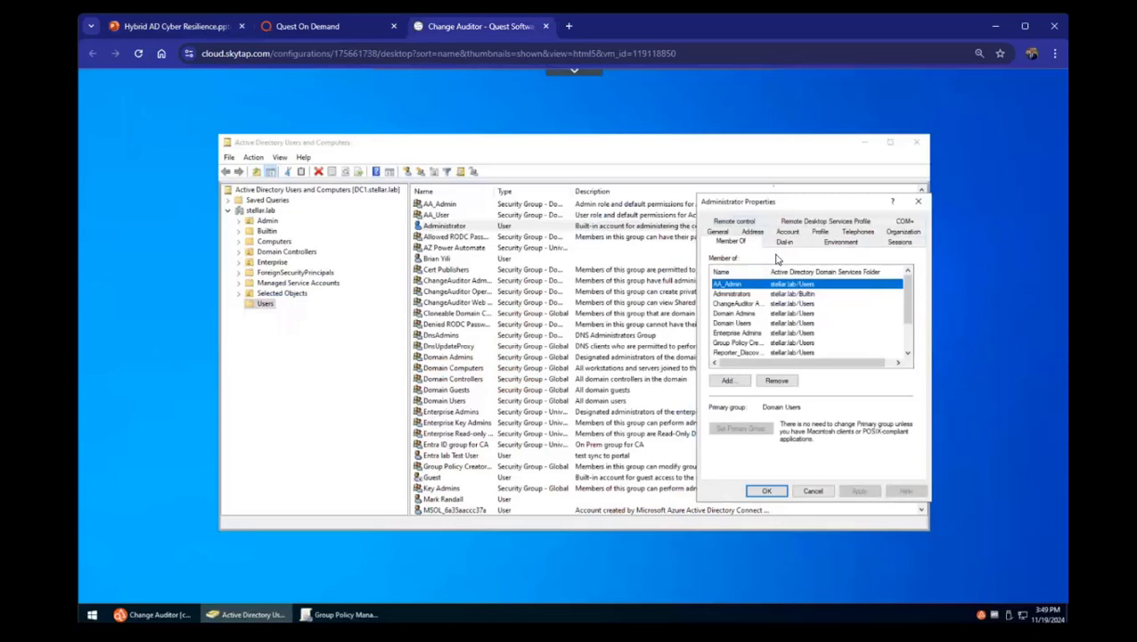
pyautogui.click(759, 314)
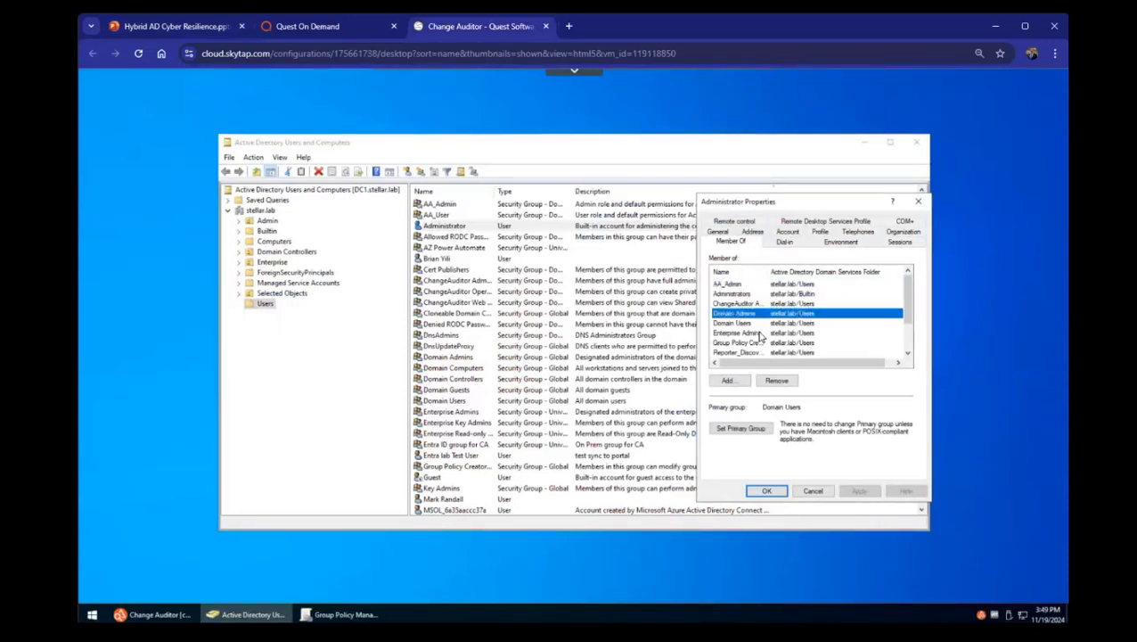
pyautogui.click(761, 334)
pyautogui.click(762, 343)
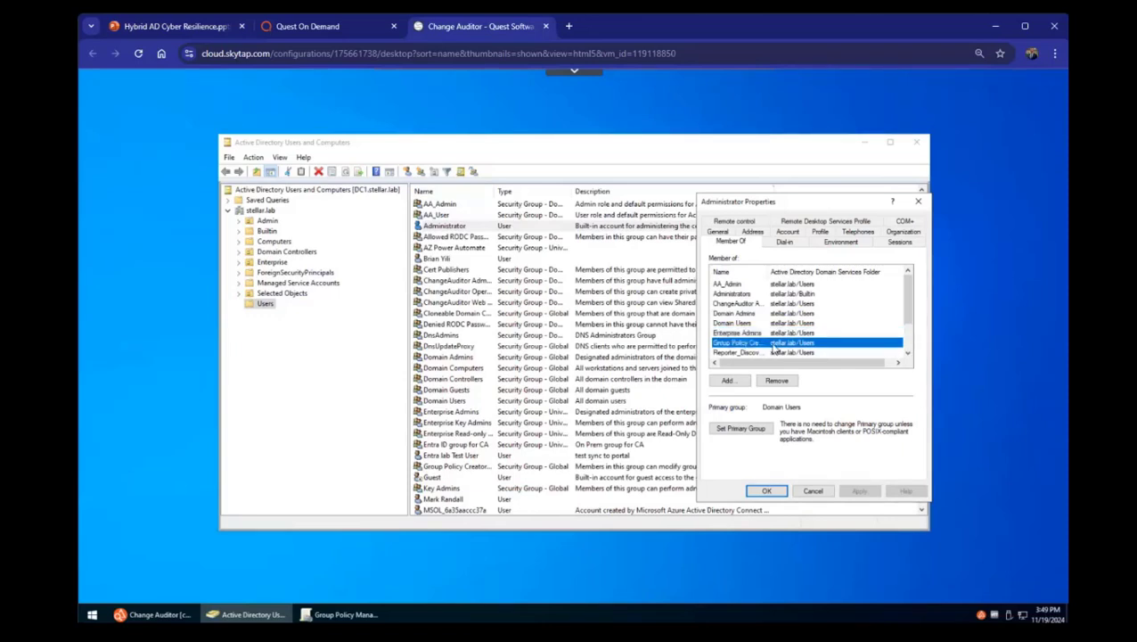
pyautogui.click(919, 203)
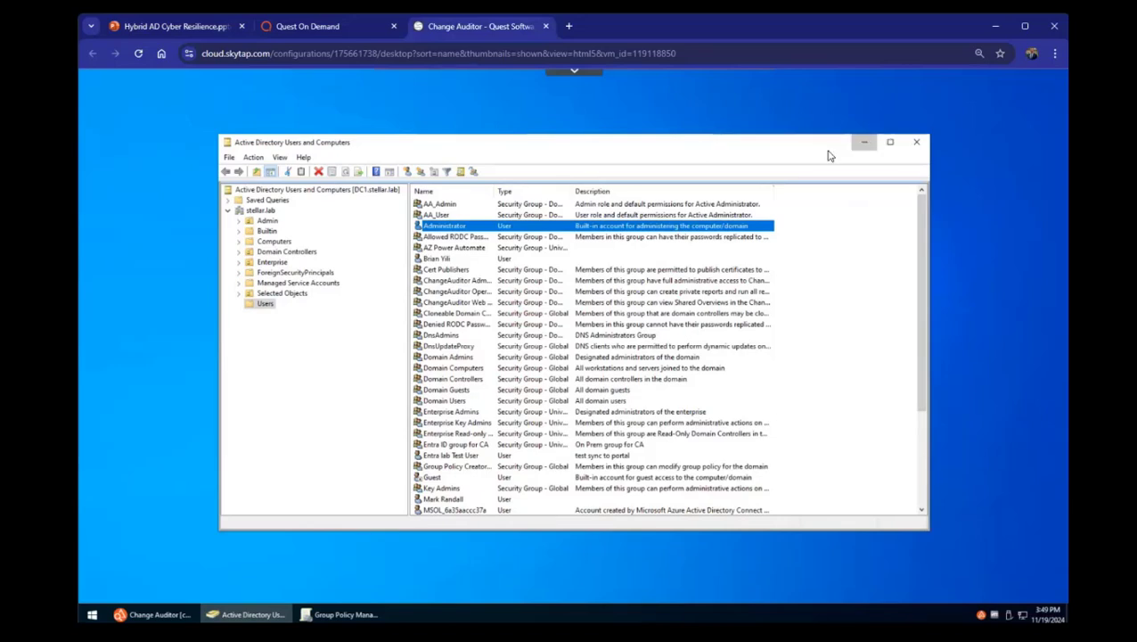
pyautogui.click(863, 142)
# - Open the Administrative Workstations policy for editing in Group Policy Management and show its user-level Power Options preferences
pyautogui.click(363, 615)
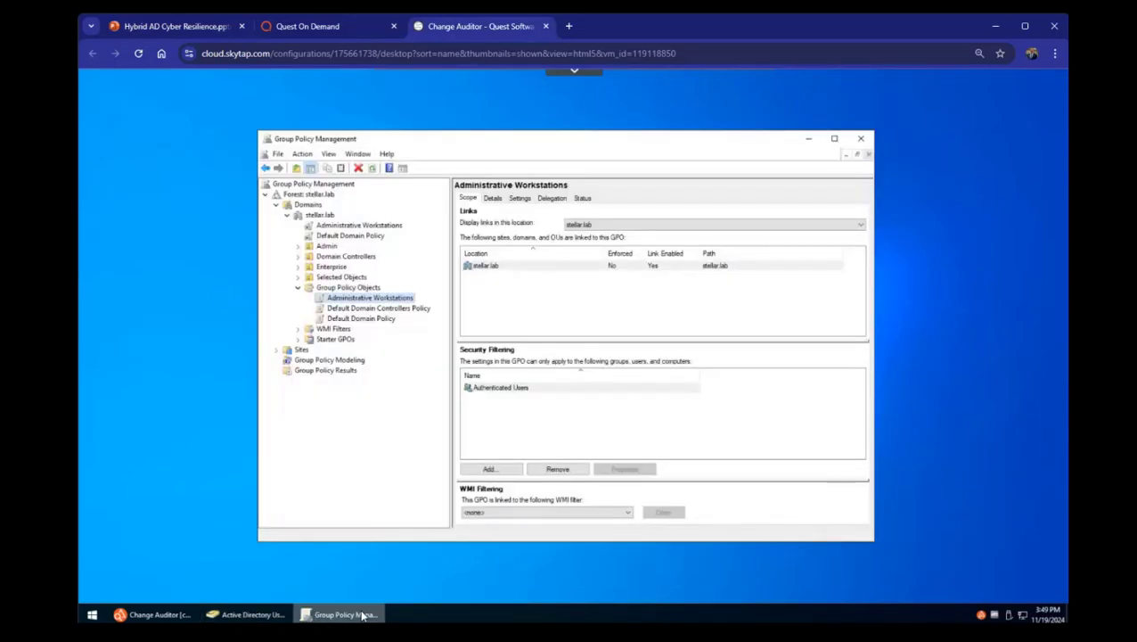
pyautogui.rightClick(398, 302)
pyautogui.click(423, 310)
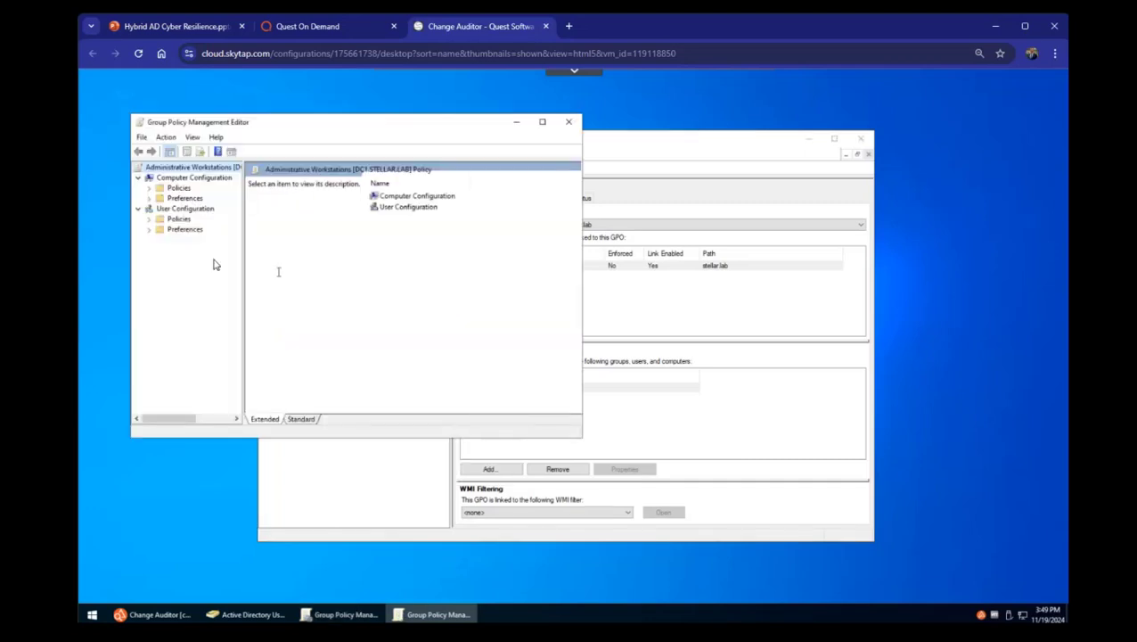
pyautogui.click(150, 229)
pyautogui.click(161, 251)
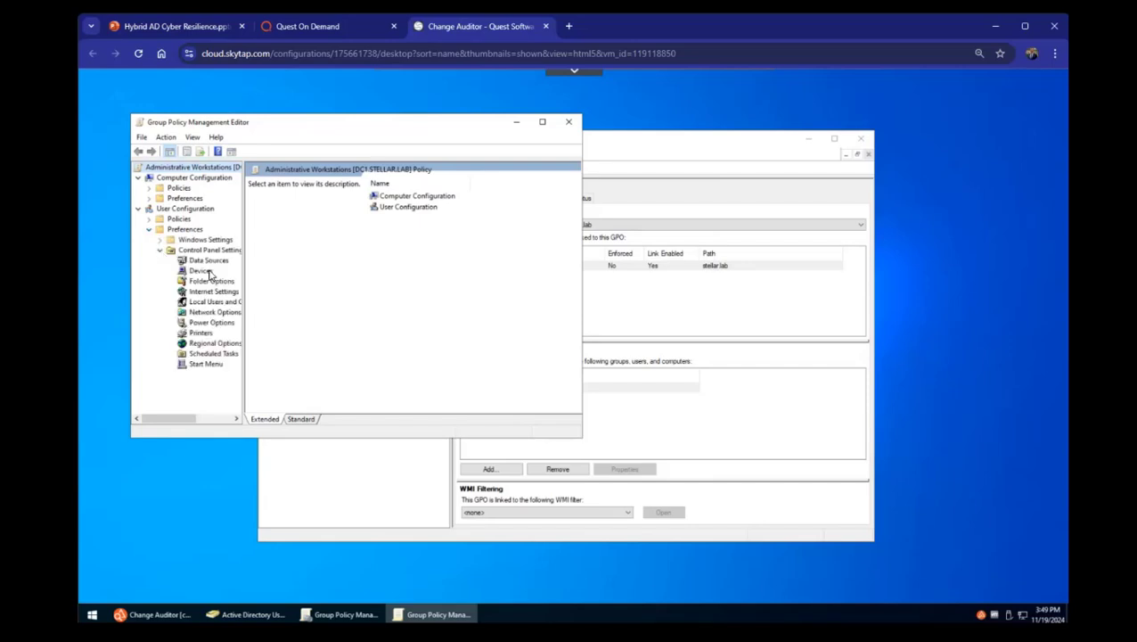
pyautogui.click(211, 323)
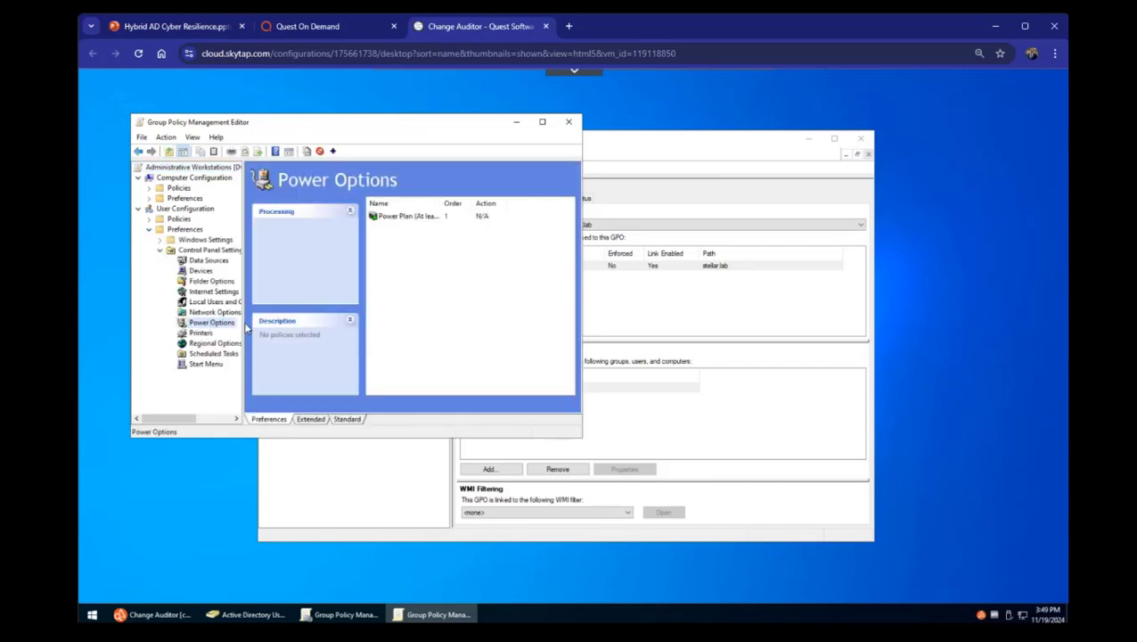
# - Try to delete the Power Plan item from the policy's Power Options and close the policy editor
pyautogui.rightClick(409, 222)
pyautogui.click(441, 265)
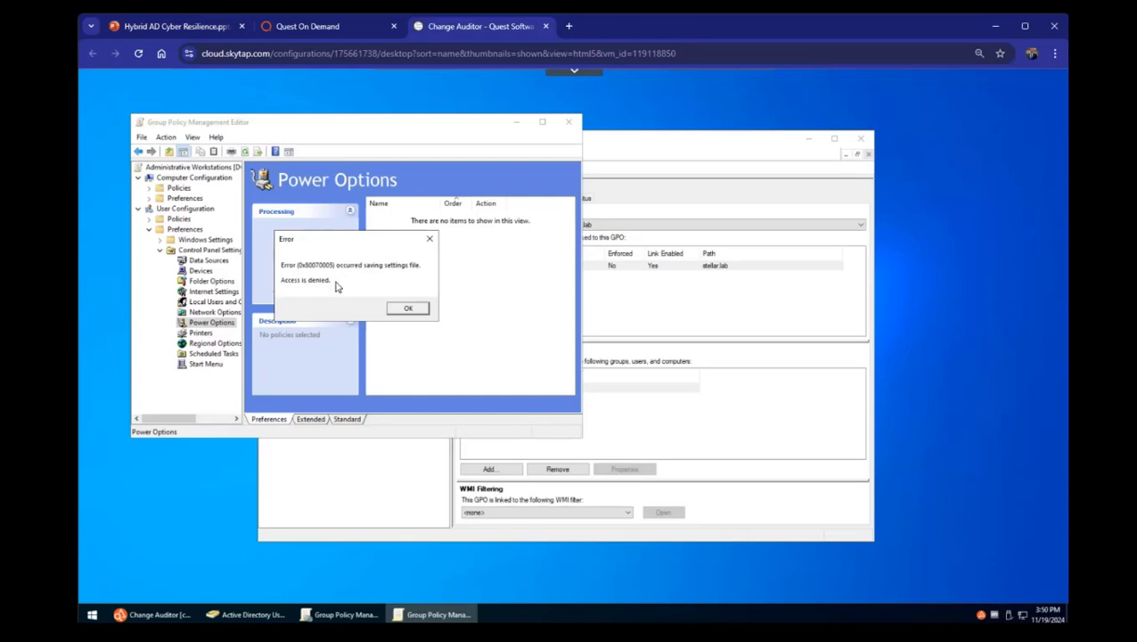
pyautogui.click(407, 308)
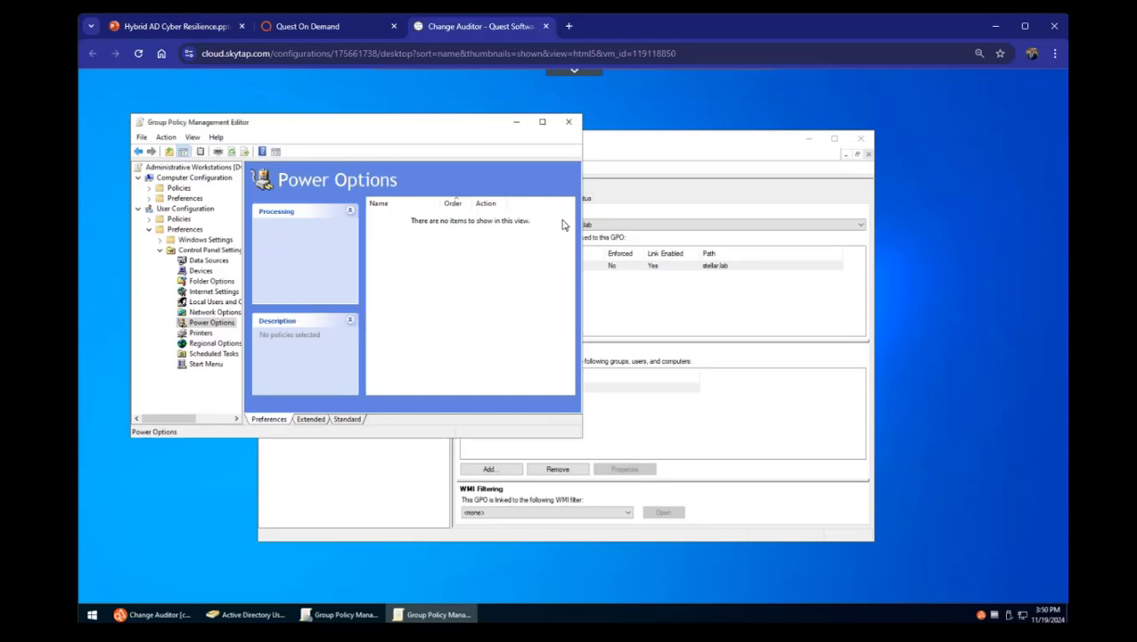
pyautogui.click(568, 122)
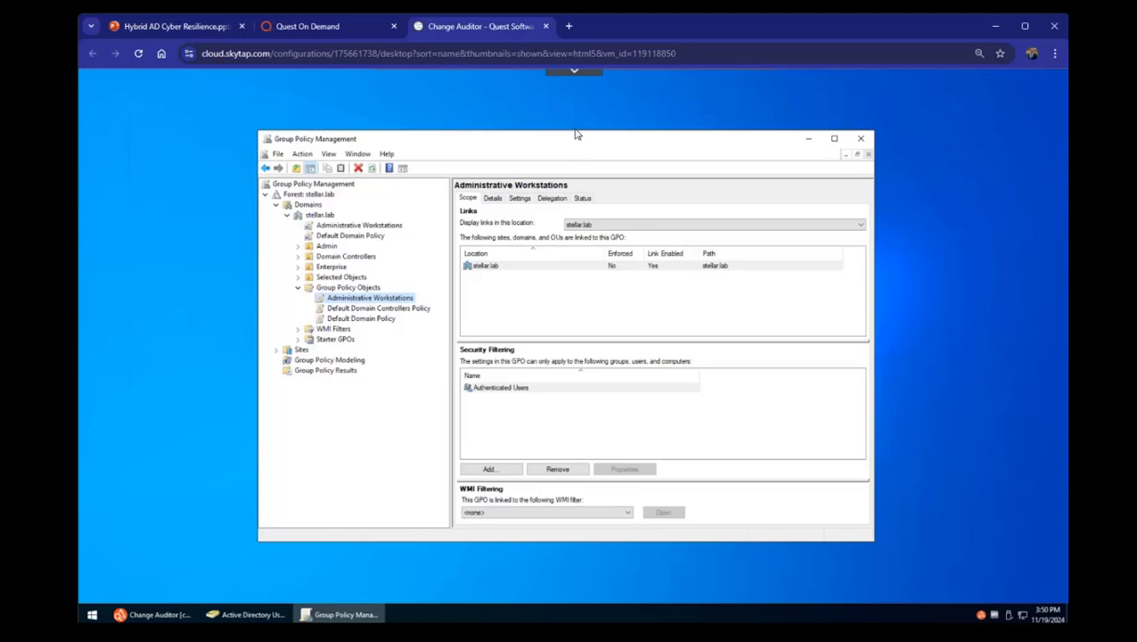
pyautogui.click(807, 139)
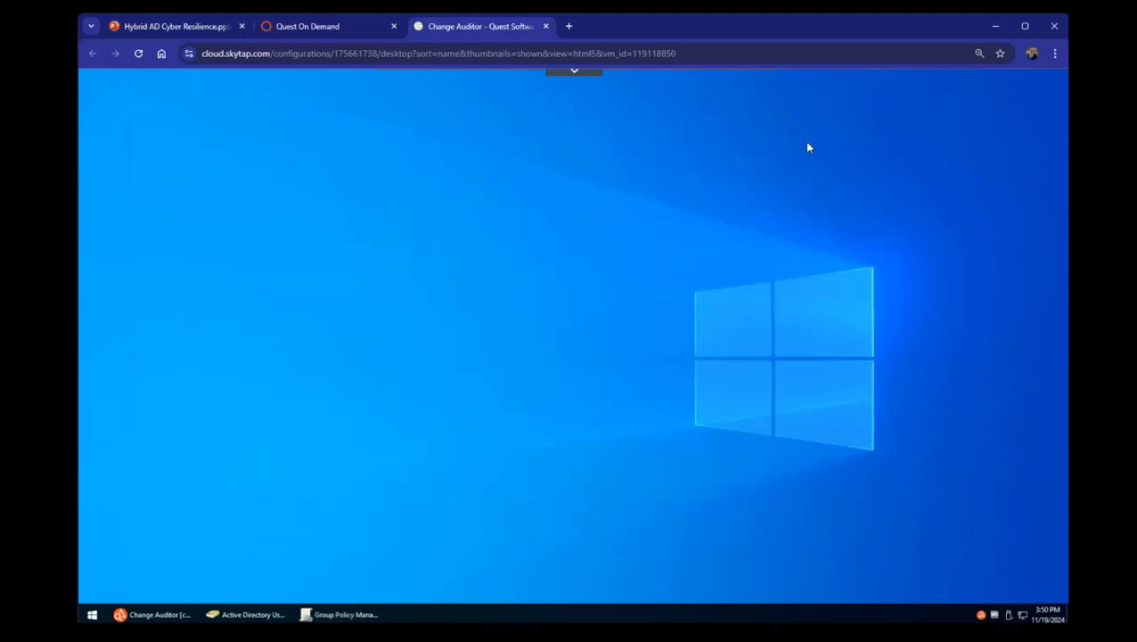
# - Switch to Change Auditor and open the Security Guardian Tier Zero GPO Protection Template for editing
pyautogui.click(151, 614)
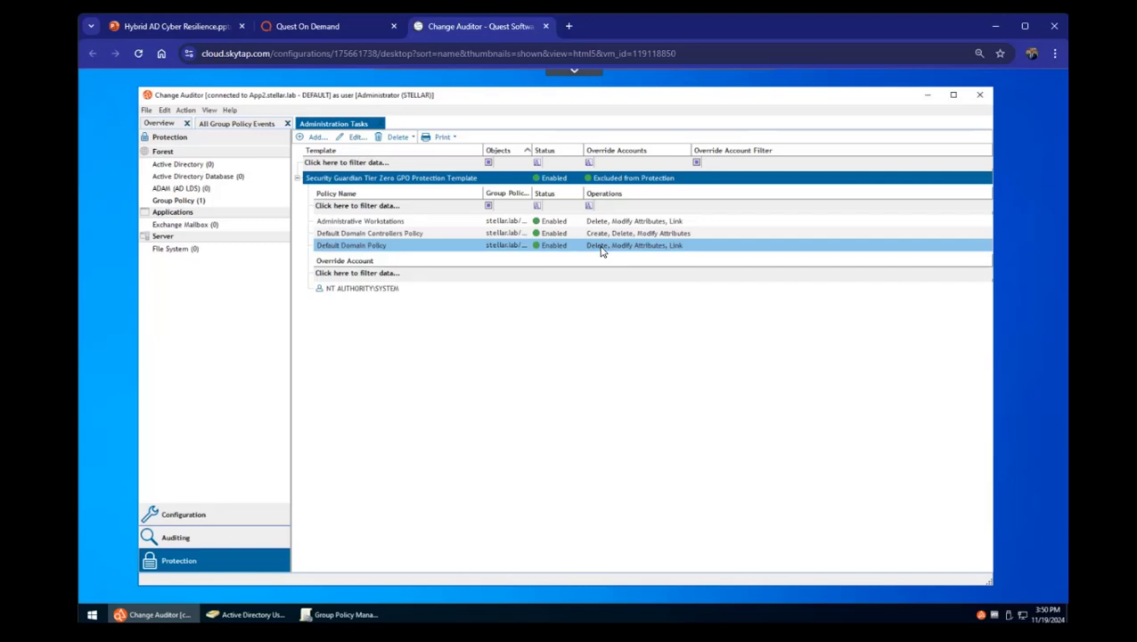
pyautogui.click(506, 231)
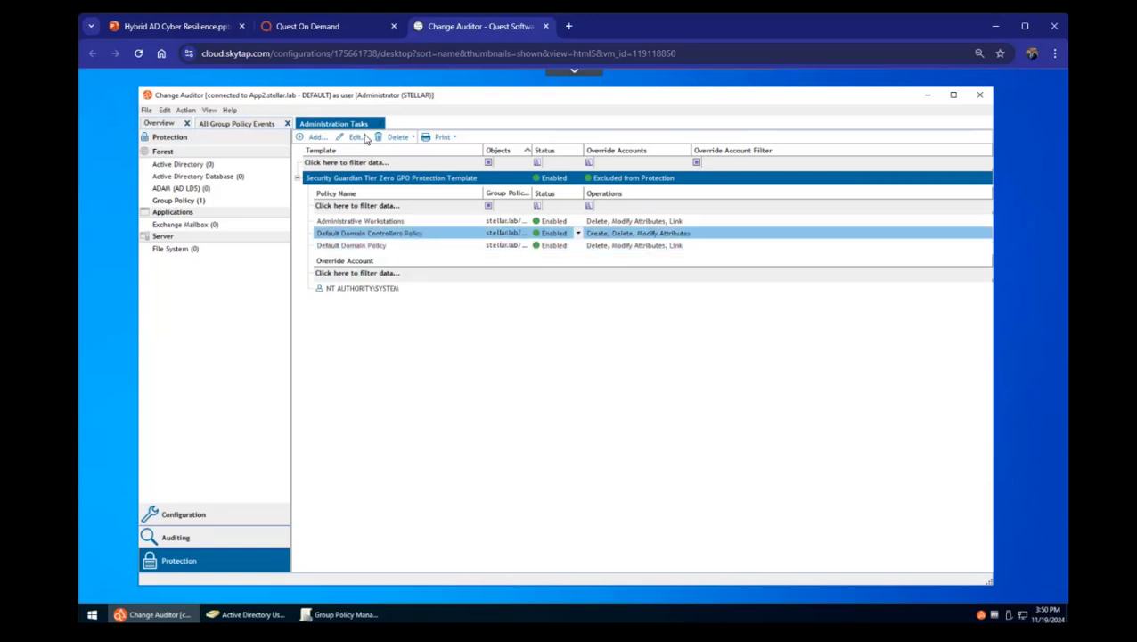
pyautogui.click(357, 138)
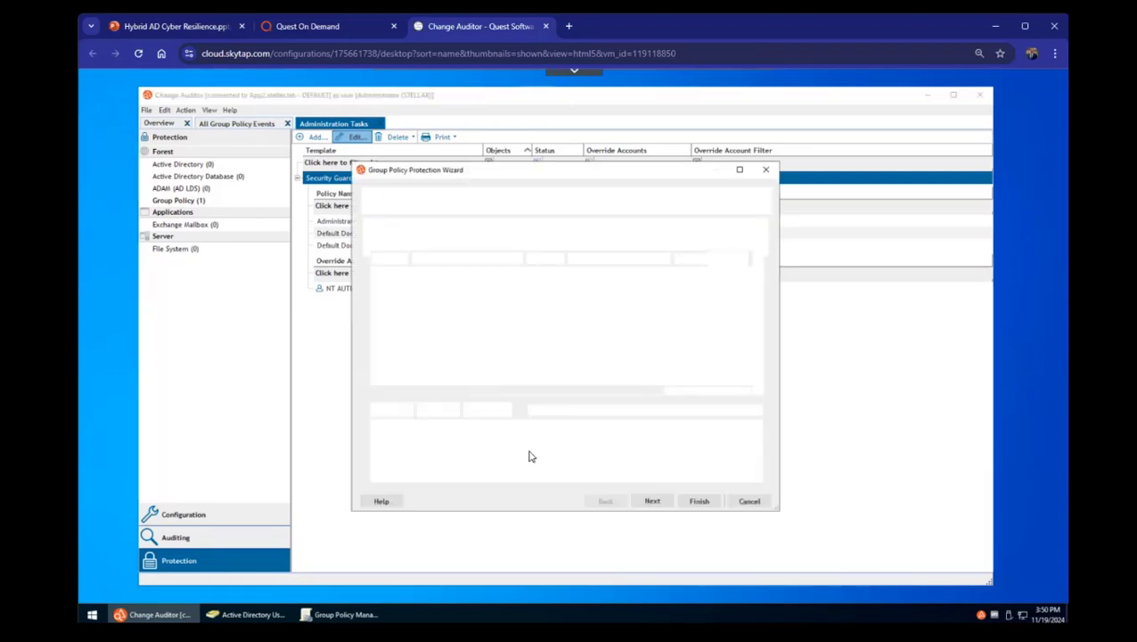
pyautogui.click(649, 451)
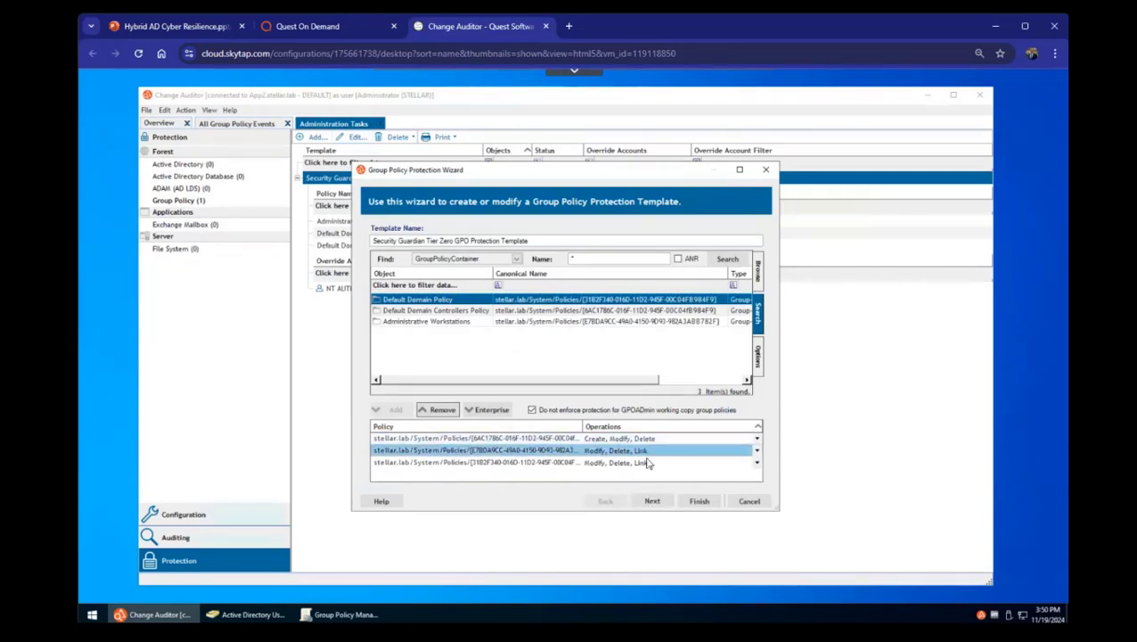
# - Replace NT AUTHORITY\SYSTEM with StellarSVM_Admin from the Users container as the account allowed to access the protected objects
pyautogui.click(651, 502)
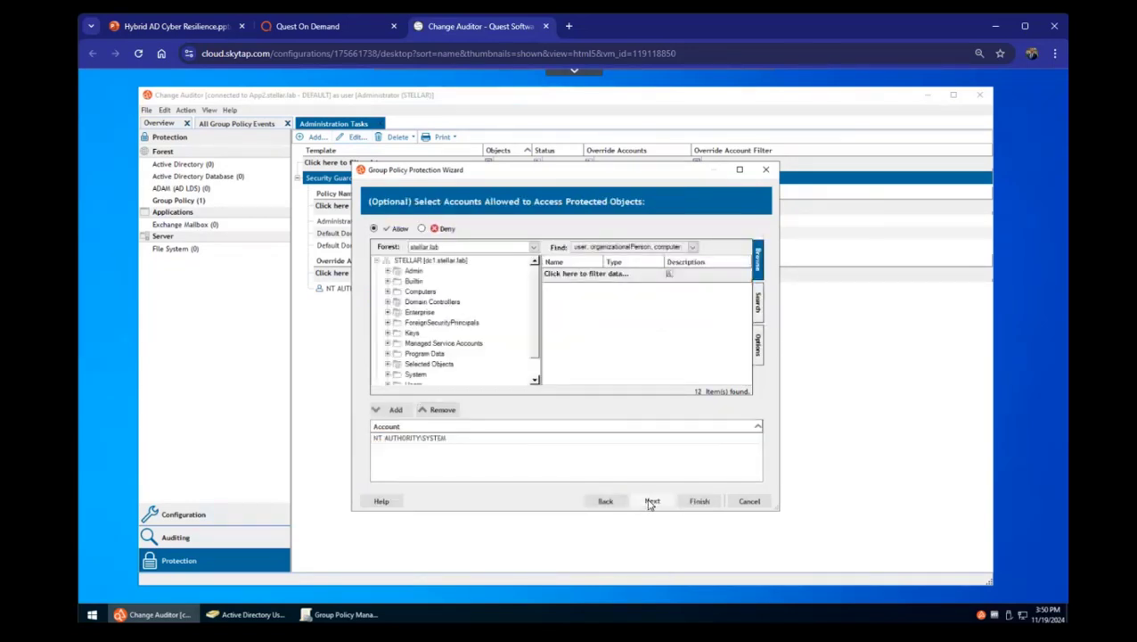
pyautogui.click(501, 443)
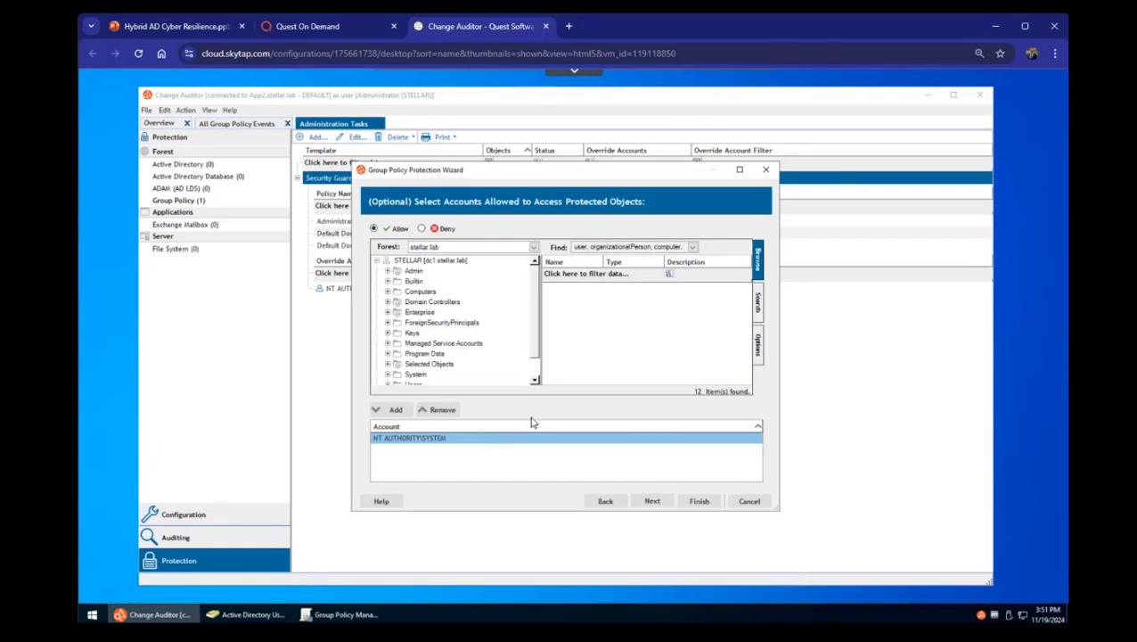
pyautogui.click(535, 378)
pyautogui.click(414, 364)
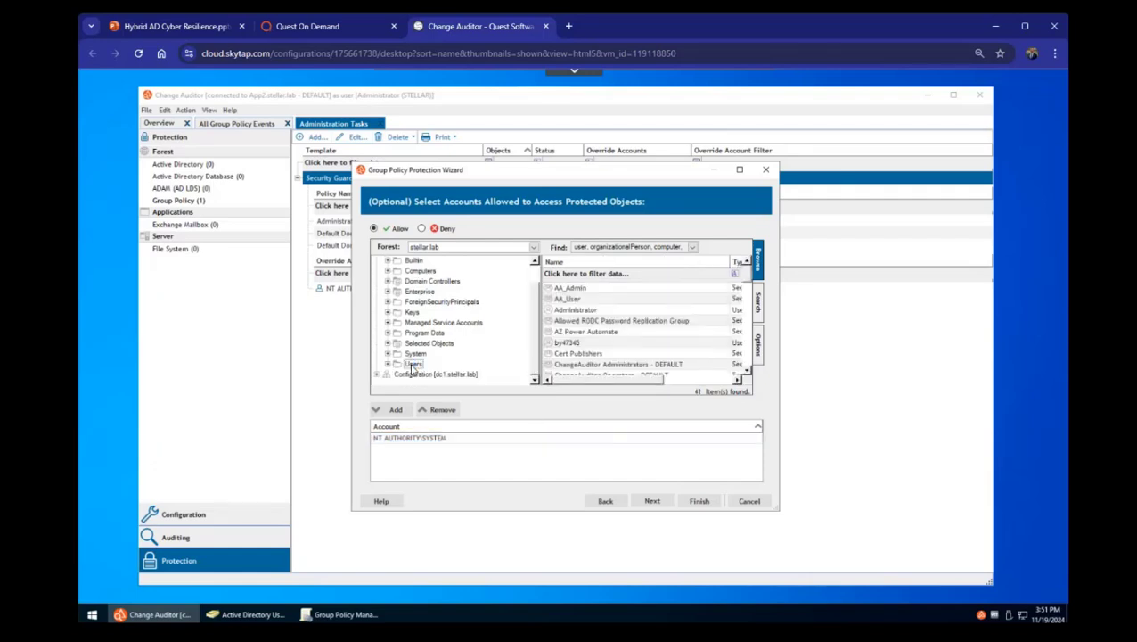
pyautogui.moveTo(750, 279); pyautogui.dragTo(749, 373)
pyautogui.click(589, 365)
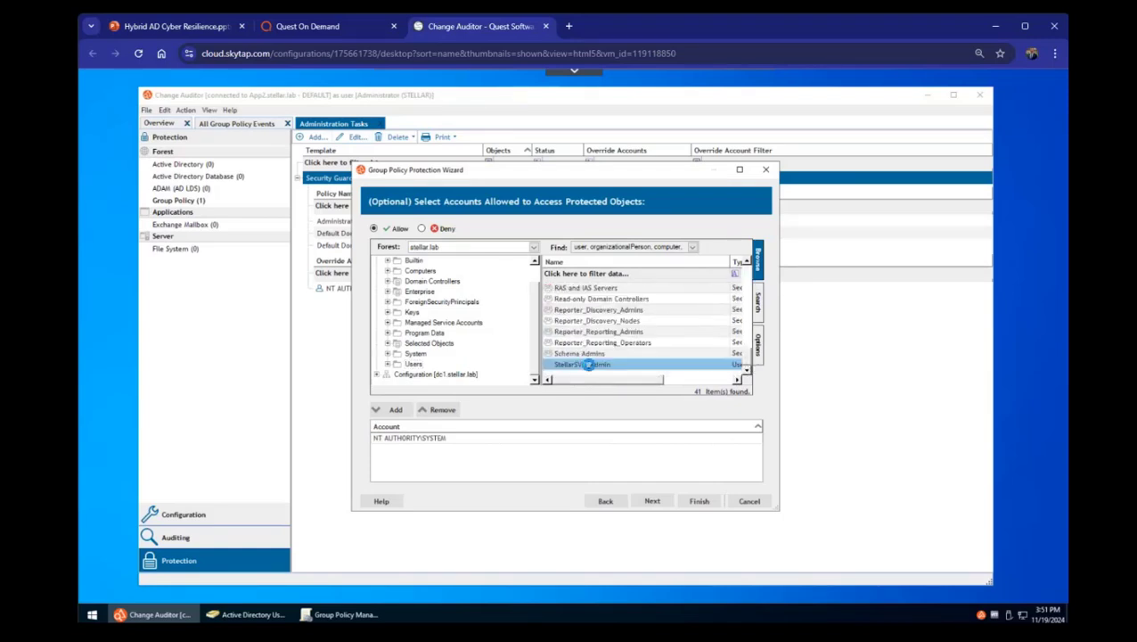
pyautogui.click(392, 410)
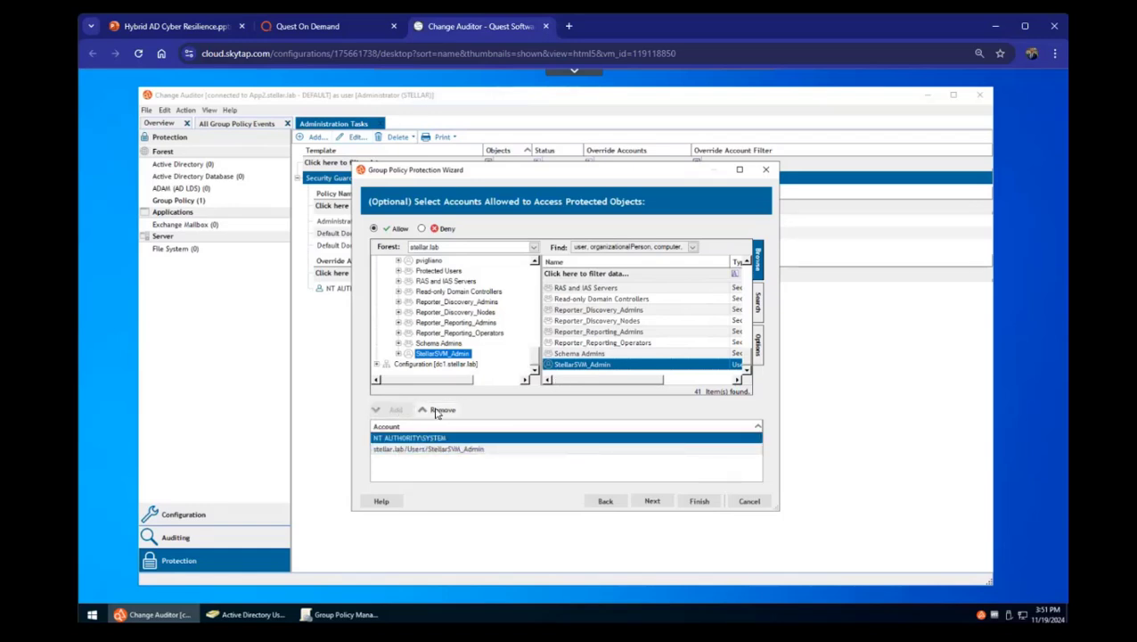
pyautogui.click(442, 410)
# - Authorize StellarSVM_Admin from the Users container to manage the protection template and save the template, accepting the loss of own modify rights
pyautogui.click(653, 501)
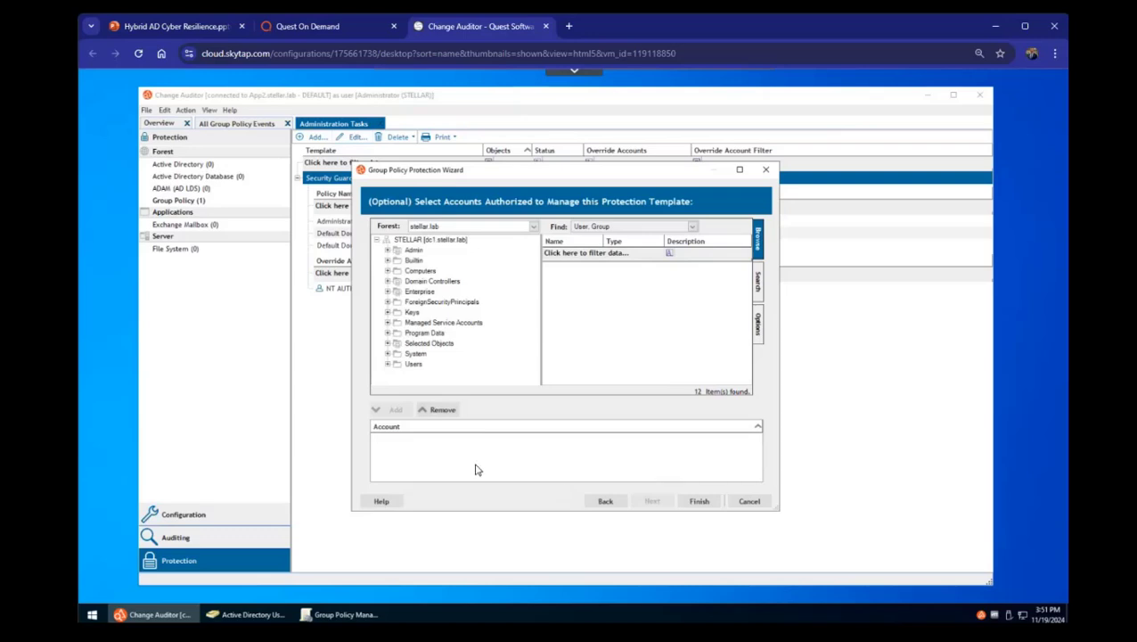
pyautogui.click(388, 364)
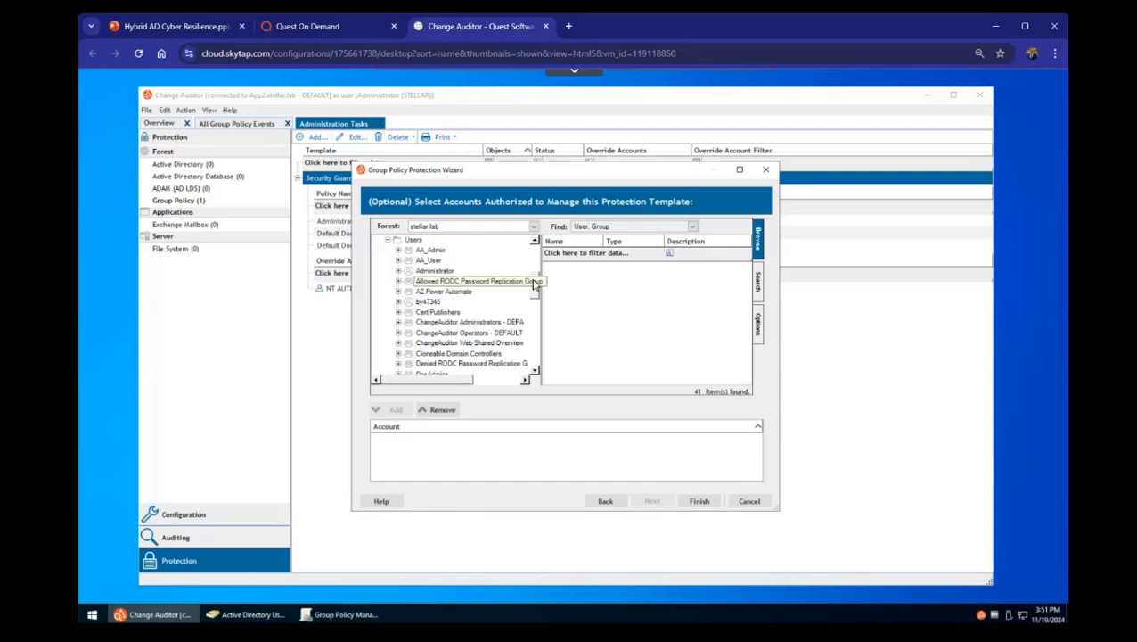
pyautogui.moveTo(535, 284); pyautogui.dragTo(532, 374)
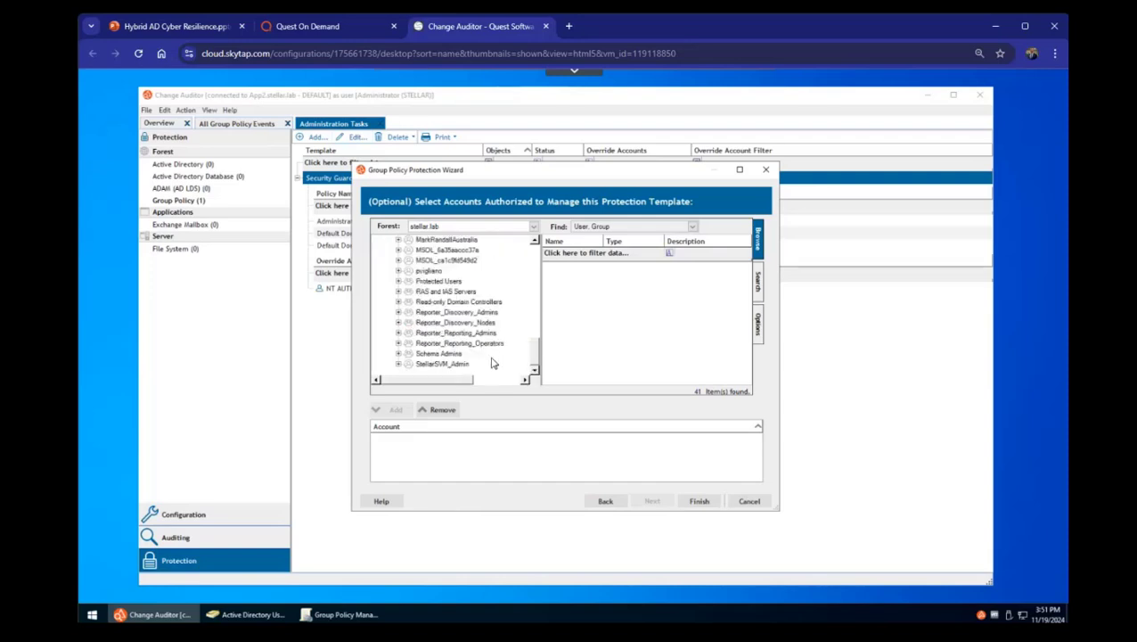
pyautogui.click(459, 364)
pyautogui.click(408, 409)
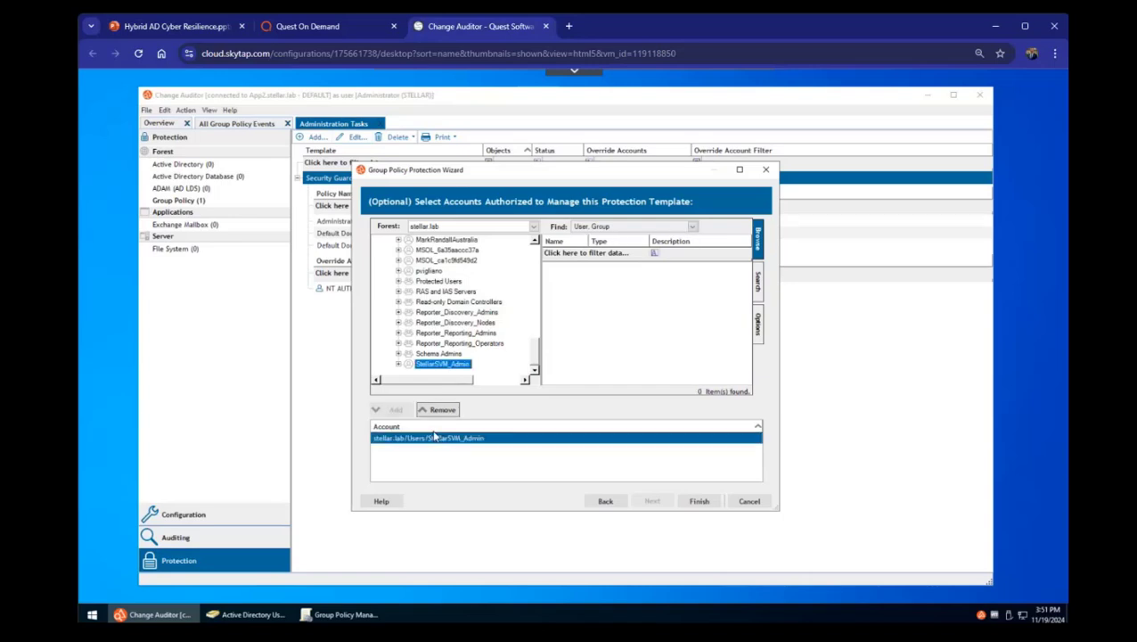
pyautogui.click(700, 501)
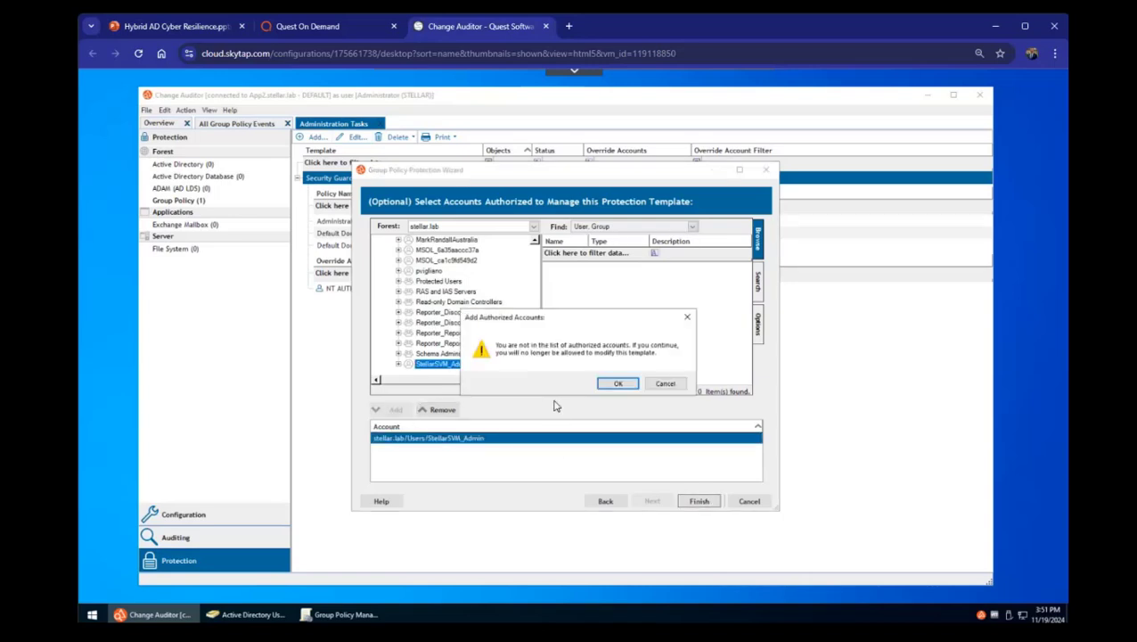
pyautogui.click(615, 384)
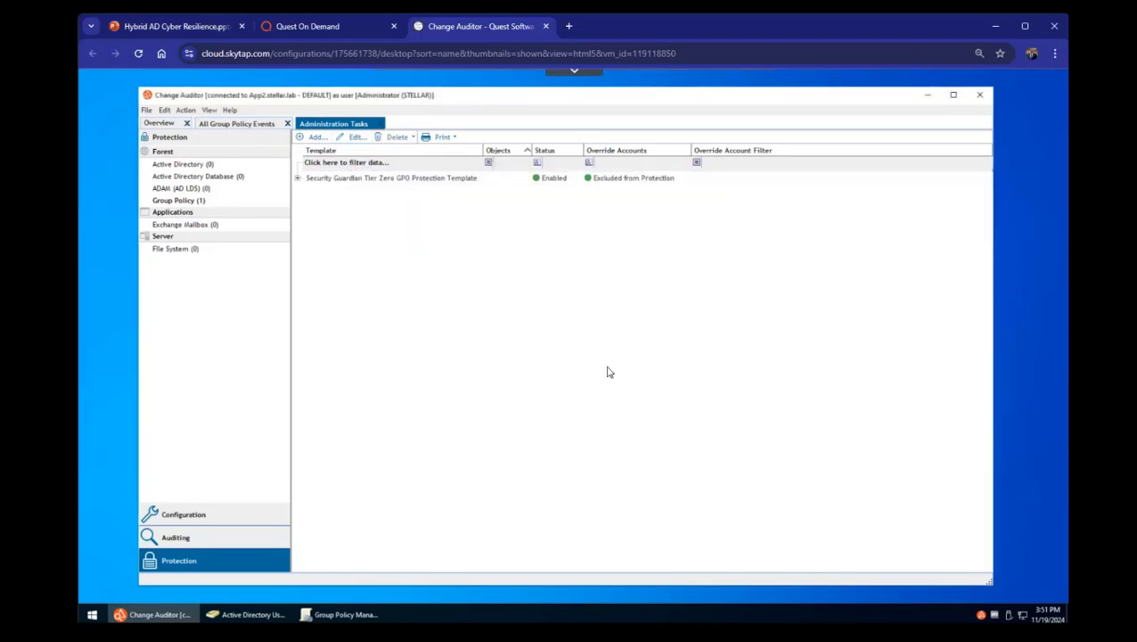
# - Expand the saved protection template to review its override and administration accounts, and return to Quest On Demand
pyautogui.click(299, 179)
pyautogui.click(404, 333)
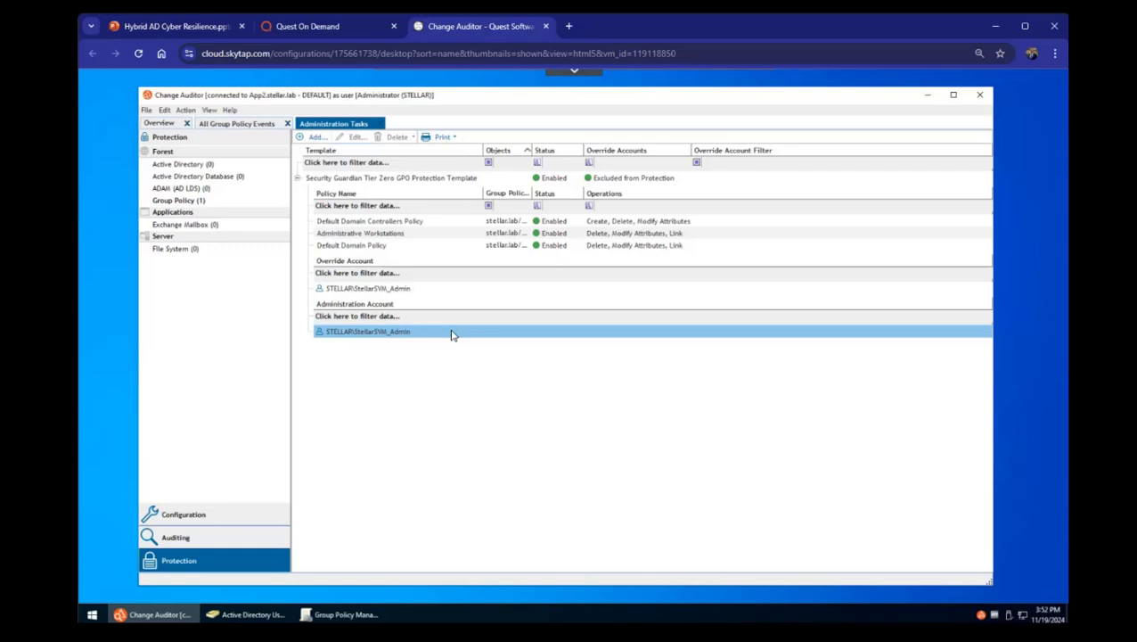
pyautogui.click(290, 32)
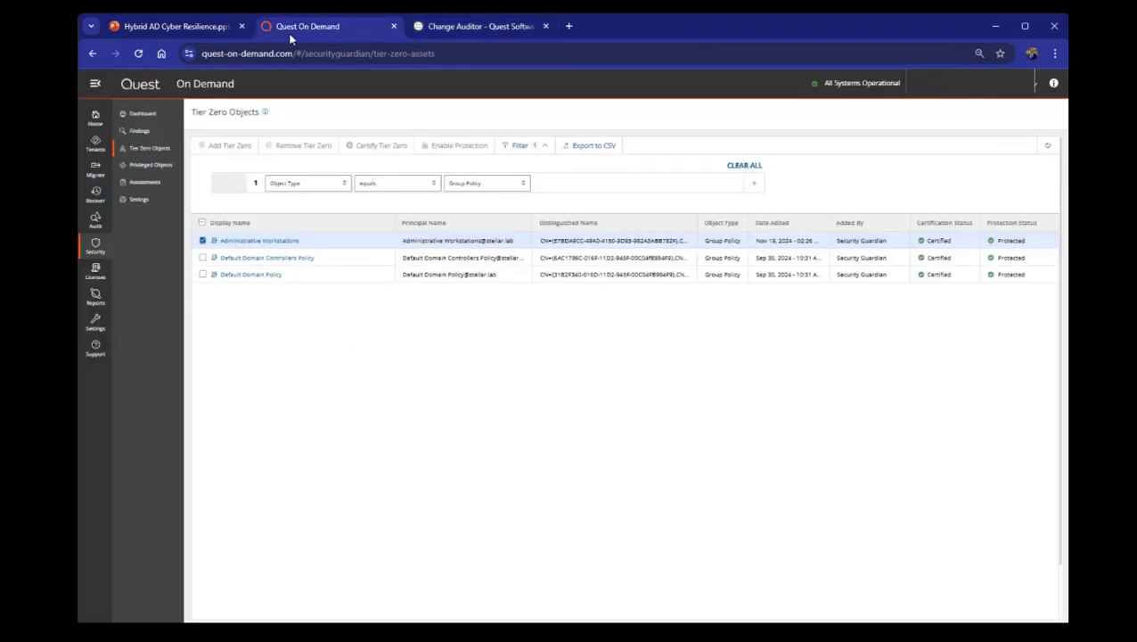